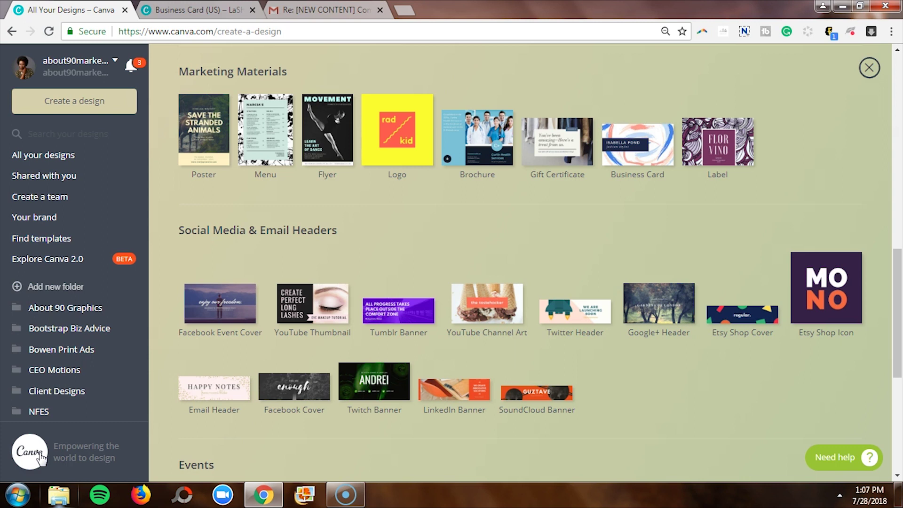
# Step: Create a Business Card design and apply the front, followed by the contact-details layout, from the Aqua Elegant Business Card set
pyautogui.click(637, 168)
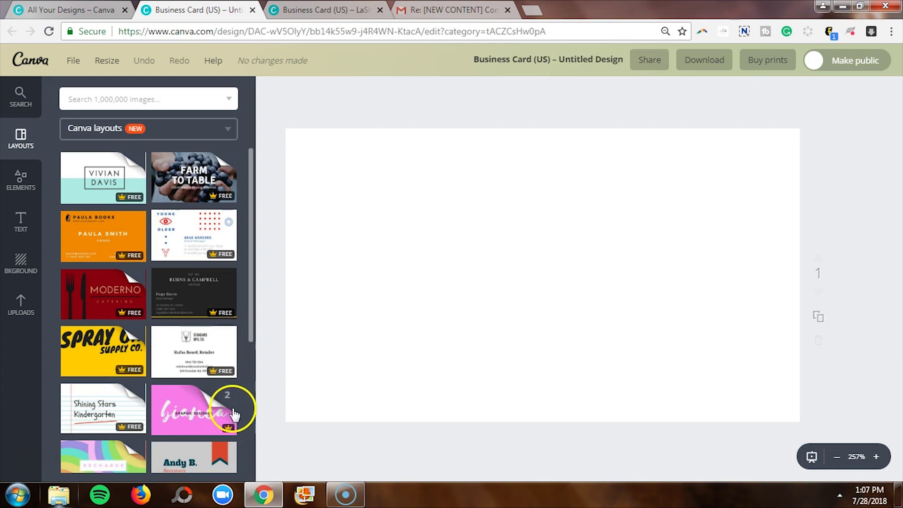
pyautogui.click(128, 169)
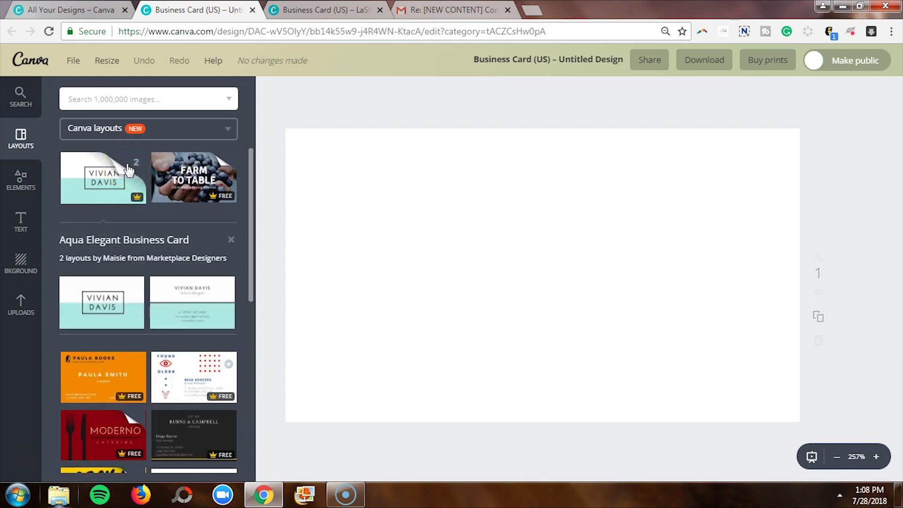
pyautogui.click(107, 313)
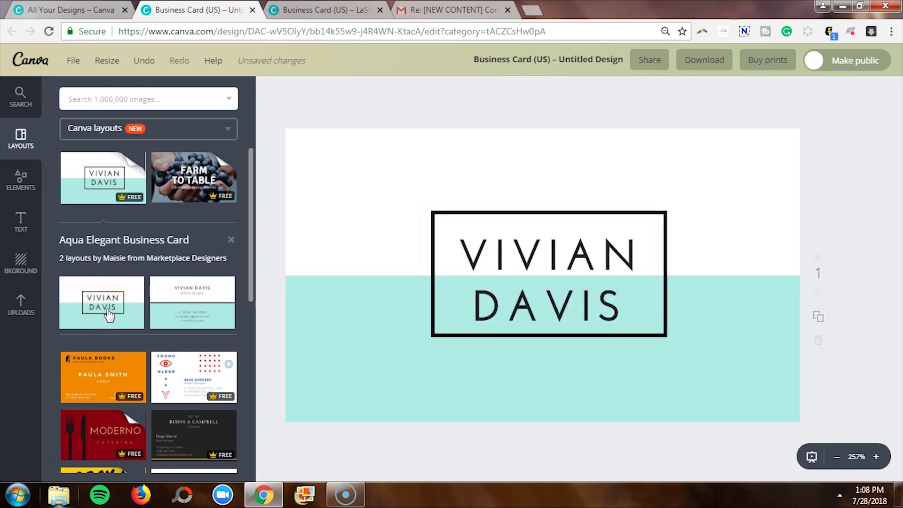
pyautogui.click(203, 299)
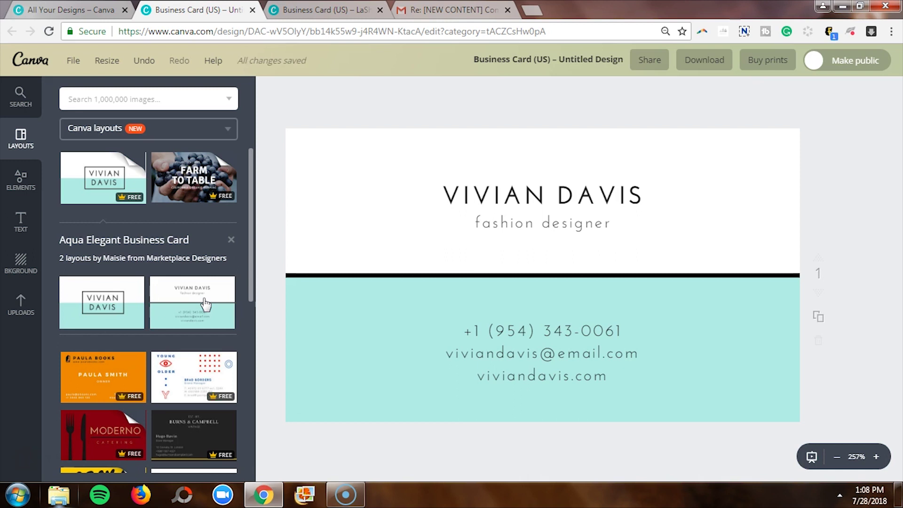
pyautogui.click(148, 328)
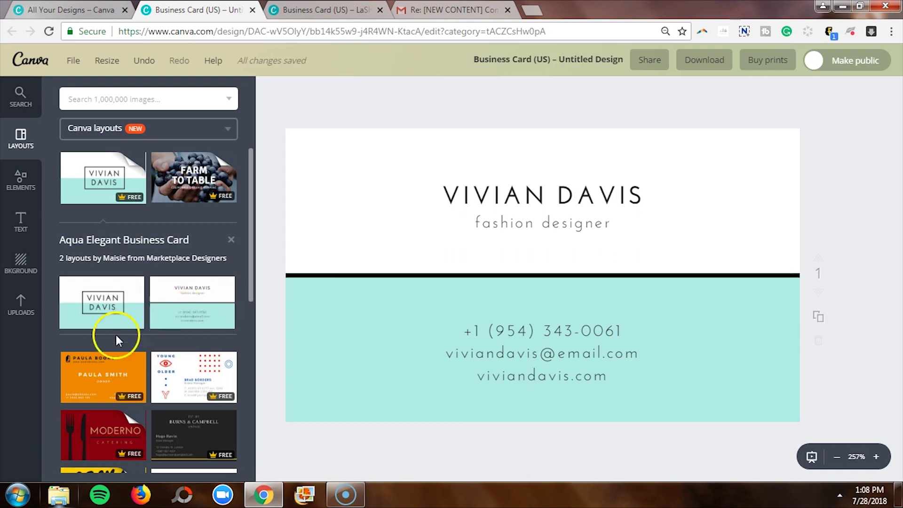
# Step: Replace the first page's layout with the pink front of the Neon Pink Graphic Designer Business Card
pyautogui.scroll(-2, 89, 313)
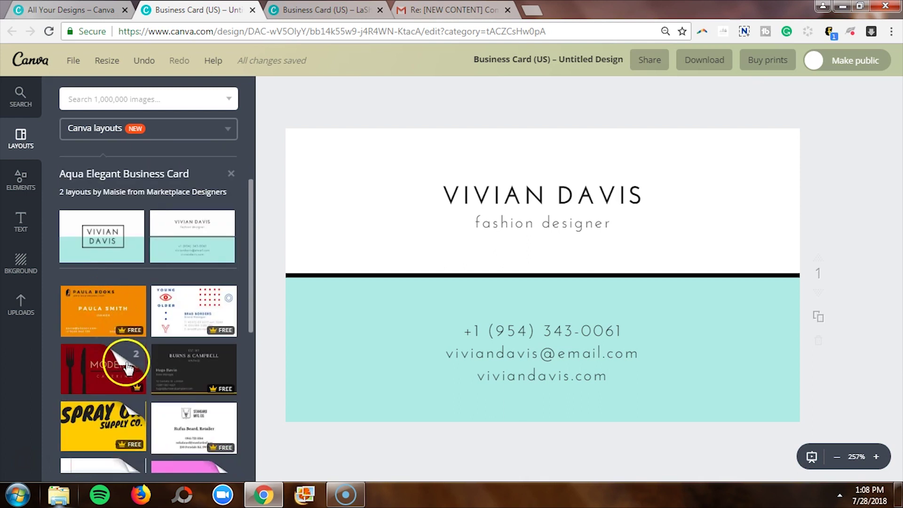
pyautogui.scroll(-1, 128, 367)
pyautogui.scroll(-4, 127, 367)
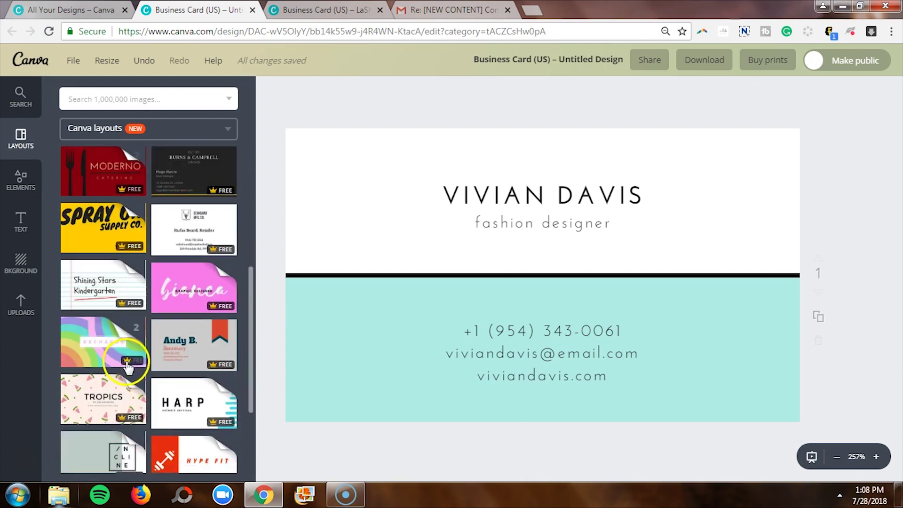
pyautogui.click(207, 289)
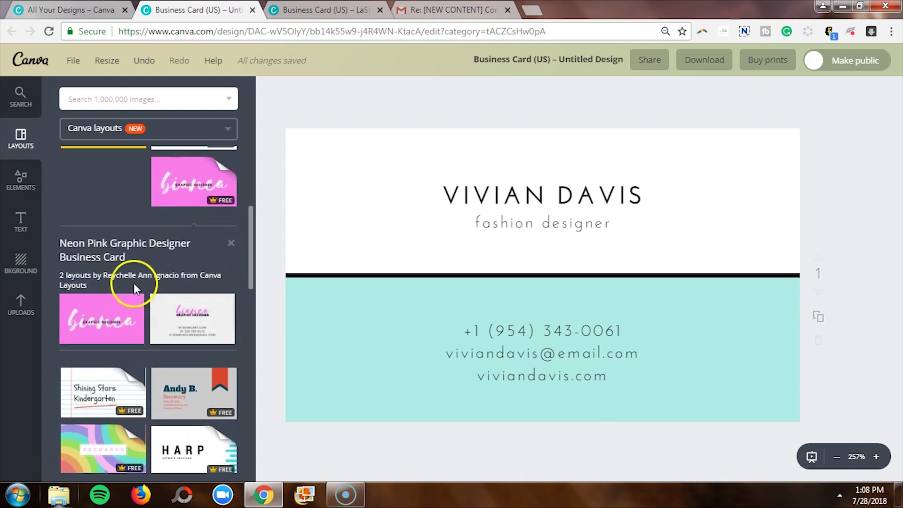
pyautogui.click(120, 313)
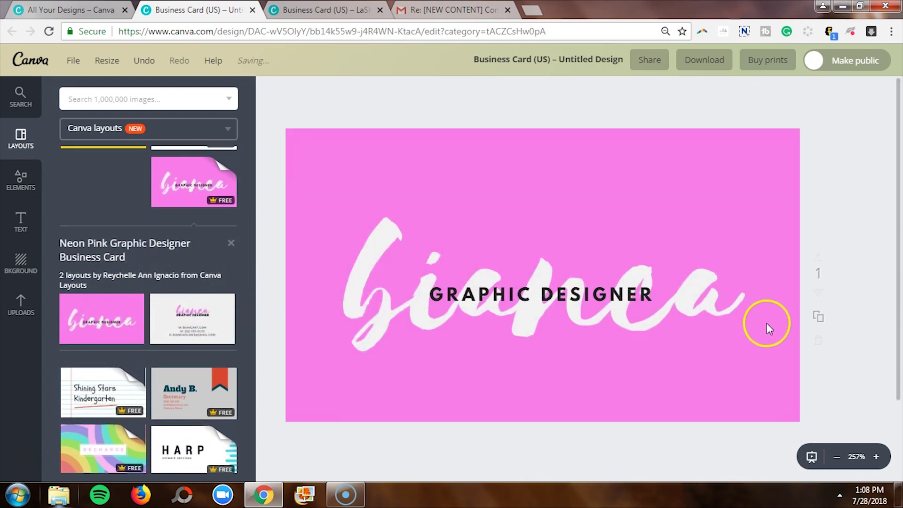
# Step: Add a second page and apply the contact-details layout from the Turquoise Volume Lines Networking Business Card set
pyautogui.scroll(-1, 700, 340)
pyautogui.click(504, 409)
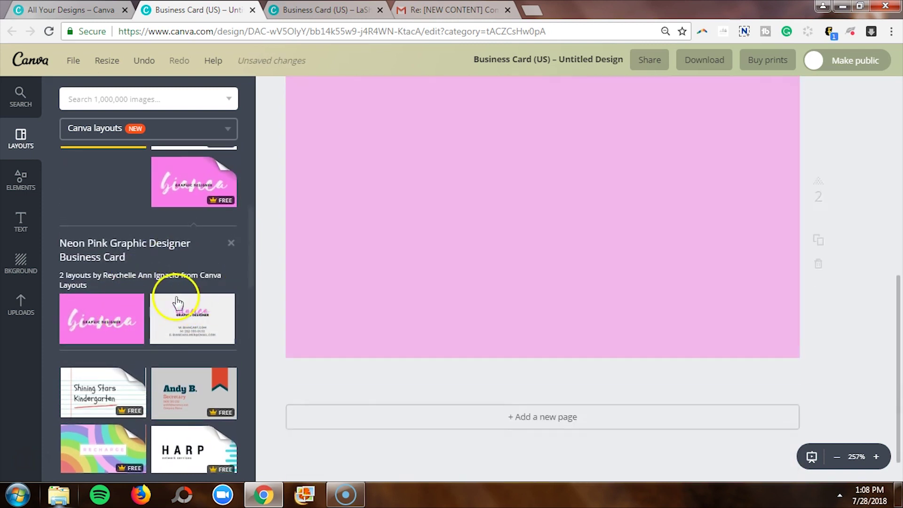
pyautogui.scroll(-5, 146, 283)
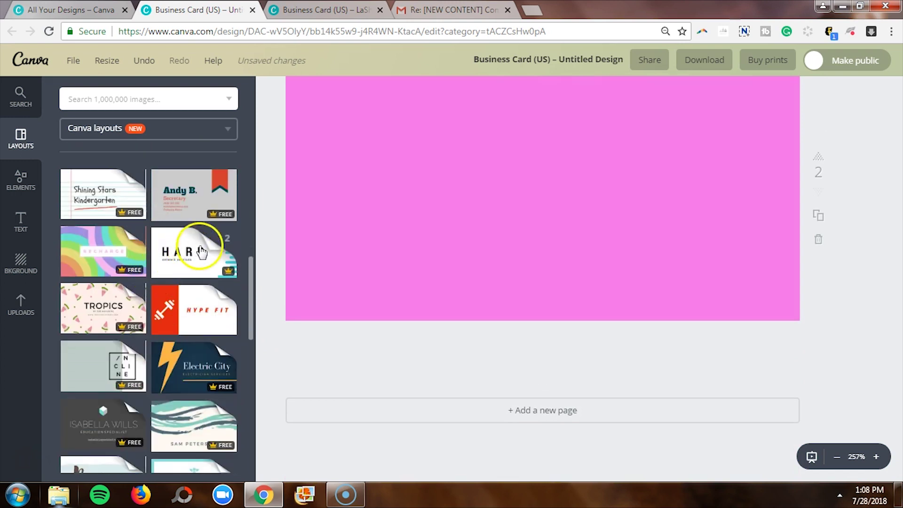
pyautogui.click(208, 250)
pyautogui.click(195, 323)
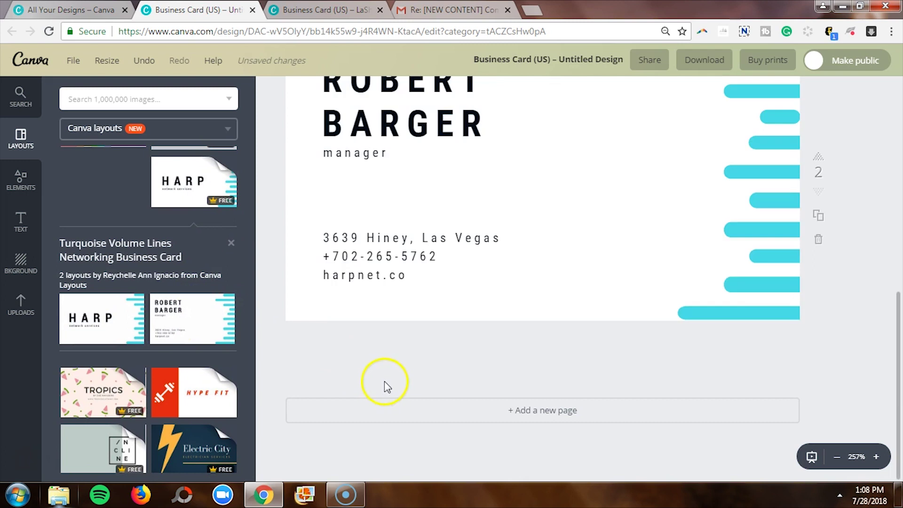
# Step: Review the front and back pages of the card and look back through the available business card layouts
pyautogui.scroll(4, 385, 381)
pyautogui.scroll(5, 385, 379)
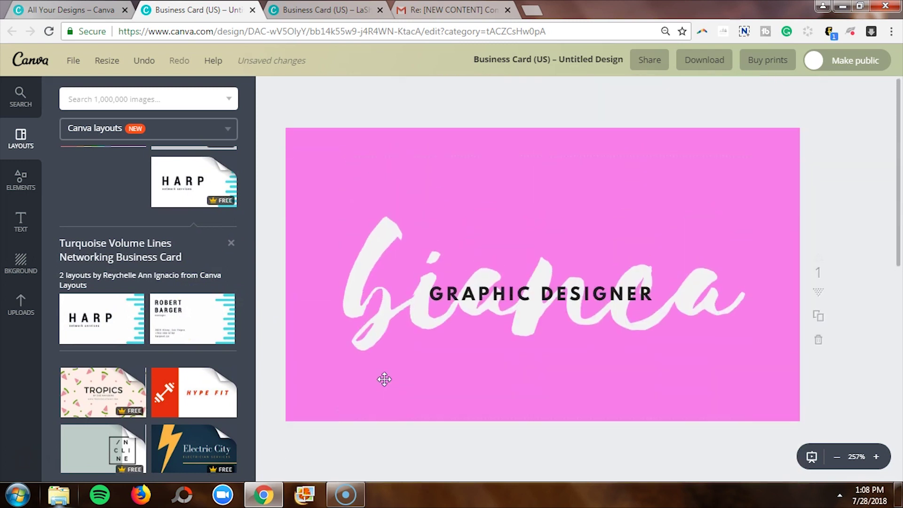
pyautogui.scroll(-5, 385, 386)
pyautogui.scroll(-1, 385, 401)
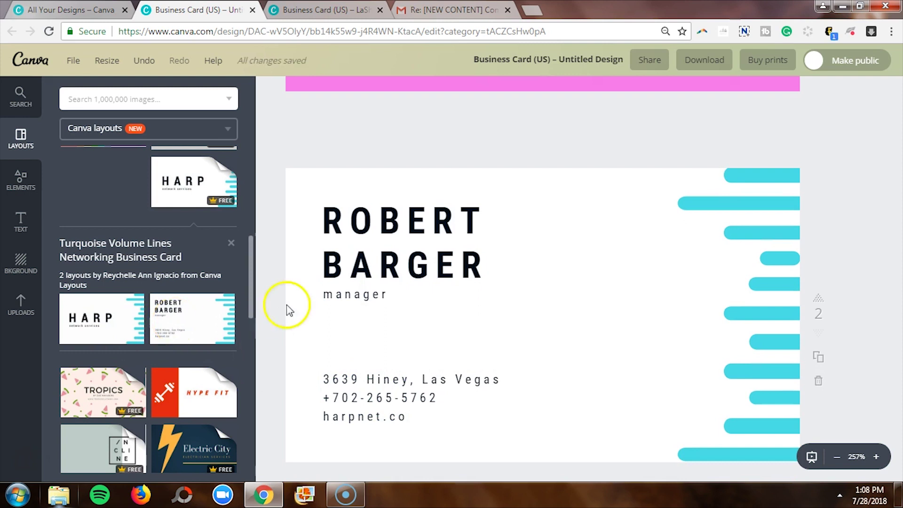
pyautogui.scroll(5, 336, 250)
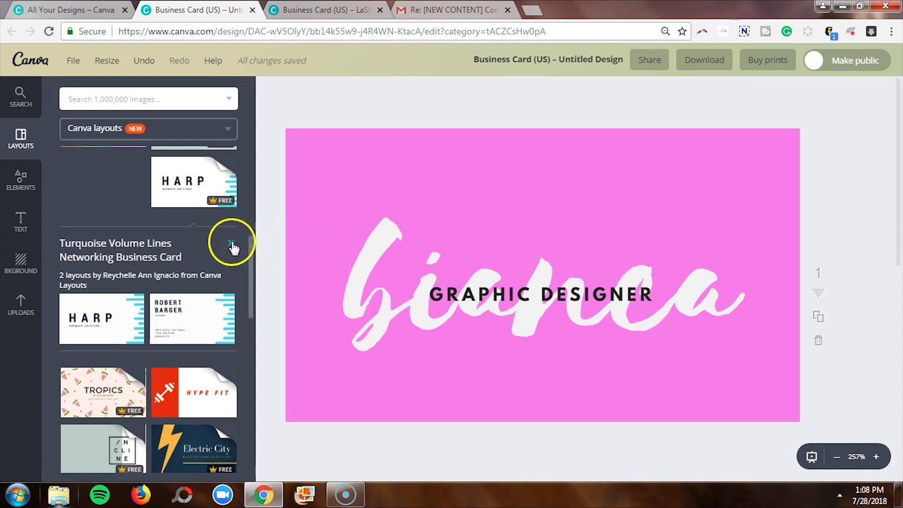
pyautogui.scroll(3, 231, 249)
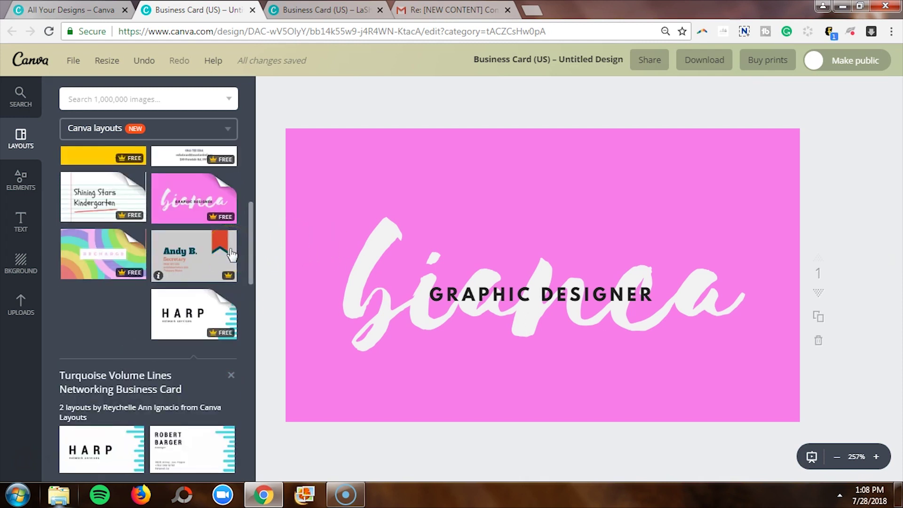
pyautogui.scroll(3, 232, 254)
pyautogui.scroll(2, 231, 254)
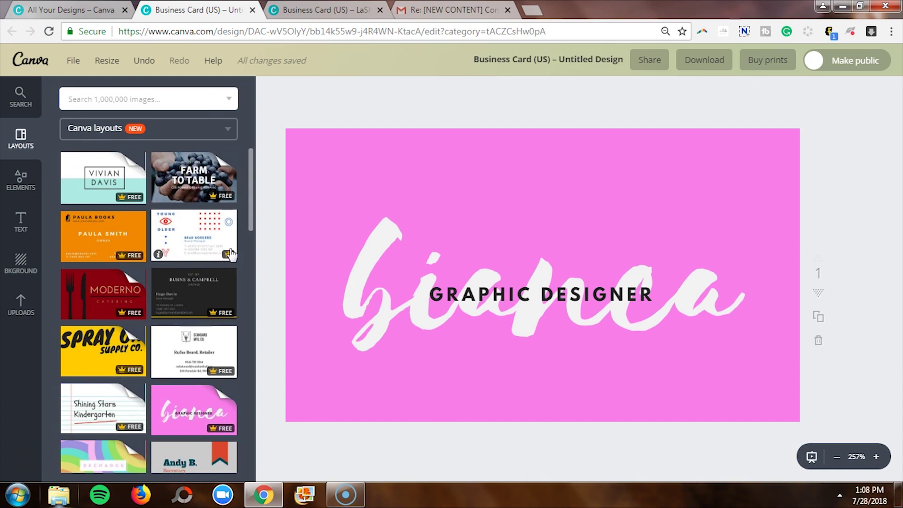
# Step: Switch to the Swag Shop Rotary Business Card design and view its front and back pages
pyautogui.click(315, 14)
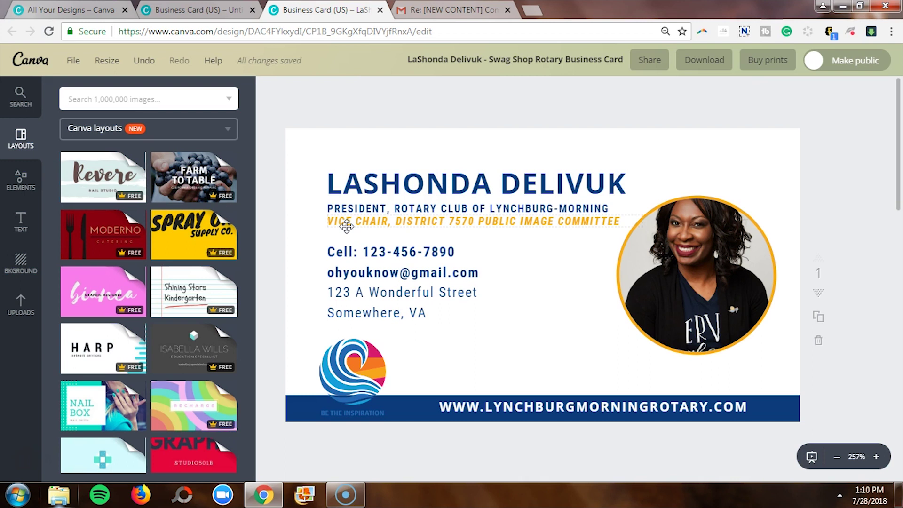
pyautogui.click(305, 203)
pyautogui.scroll(-10, 305, 203)
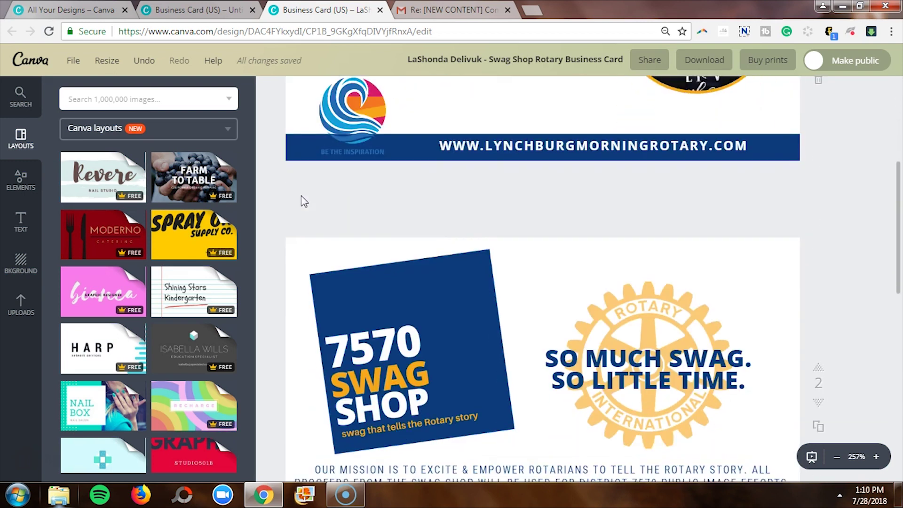
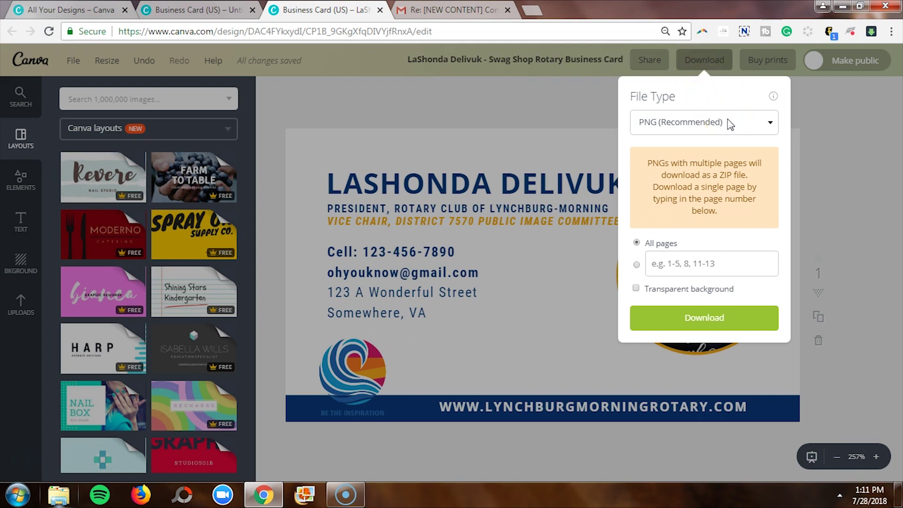
# Step: Set the download file type to PDF - Print with crop marks and bleed, and close the download options
pyautogui.click(771, 125)
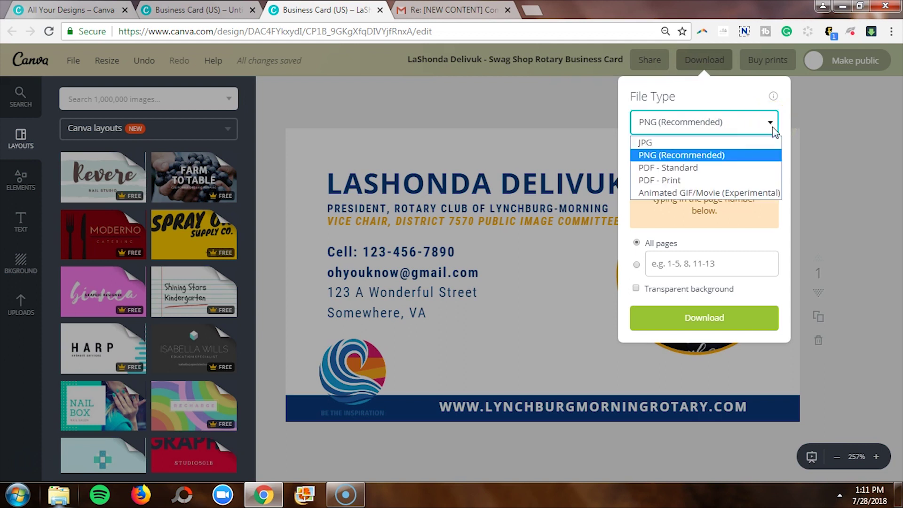
pyautogui.click(738, 170)
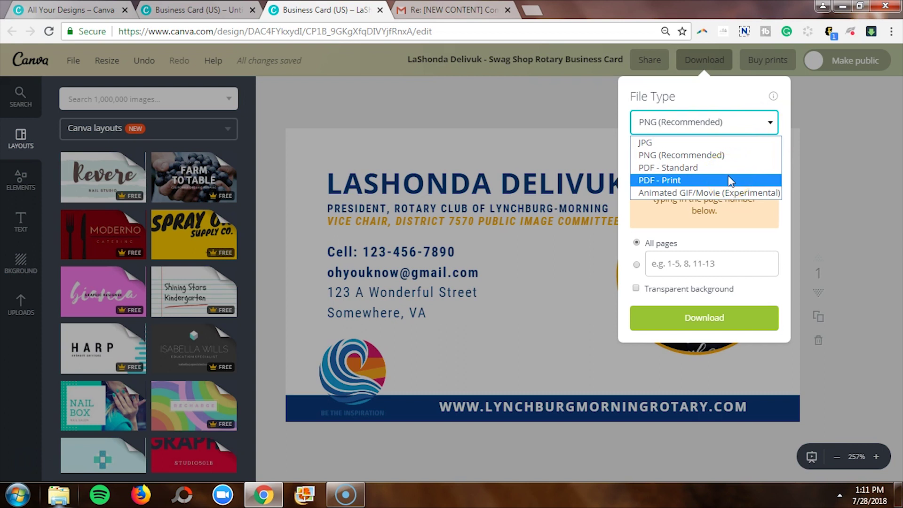
pyautogui.click(729, 181)
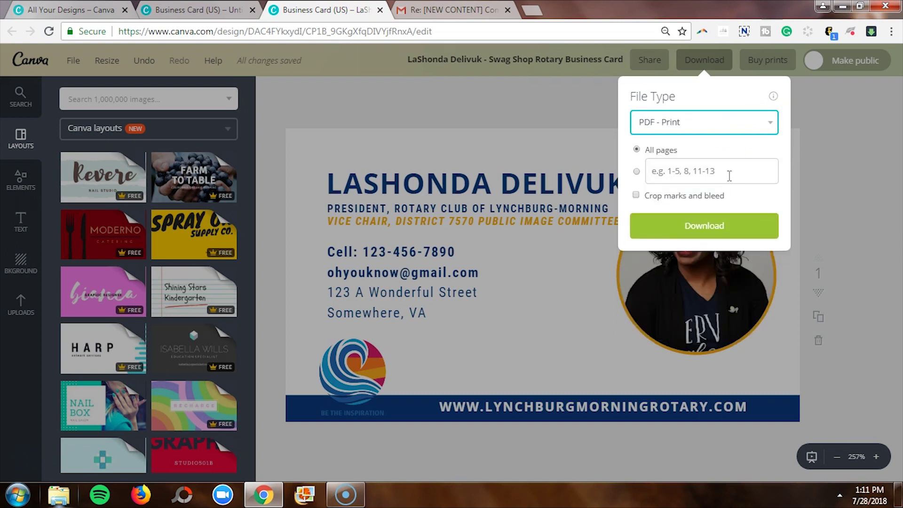
pyautogui.click(637, 197)
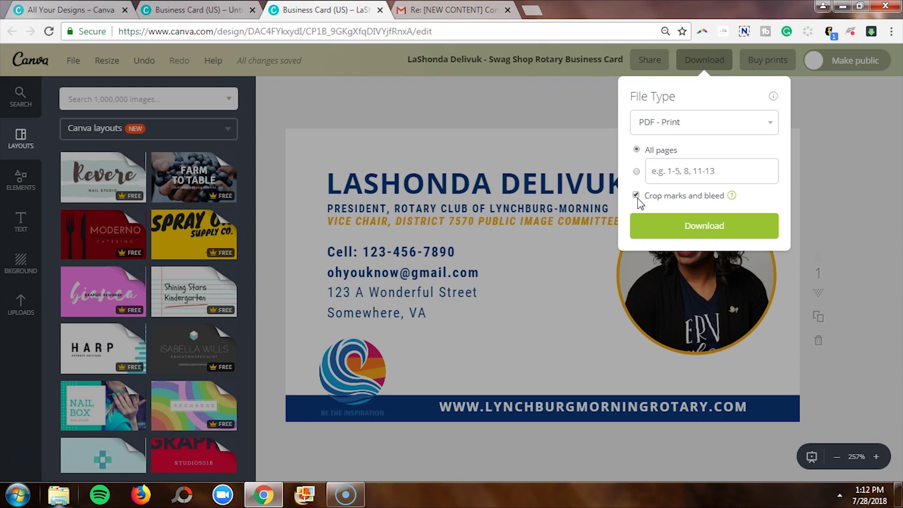
pyautogui.click(845, 146)
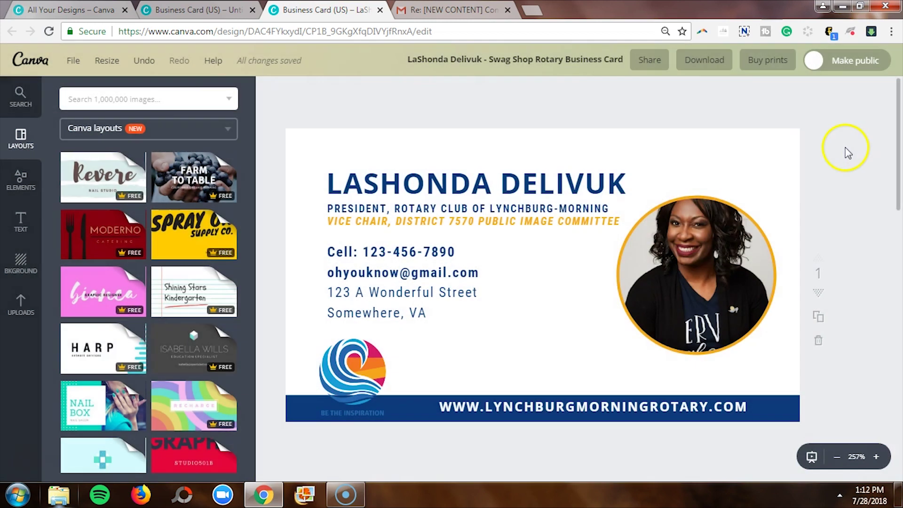